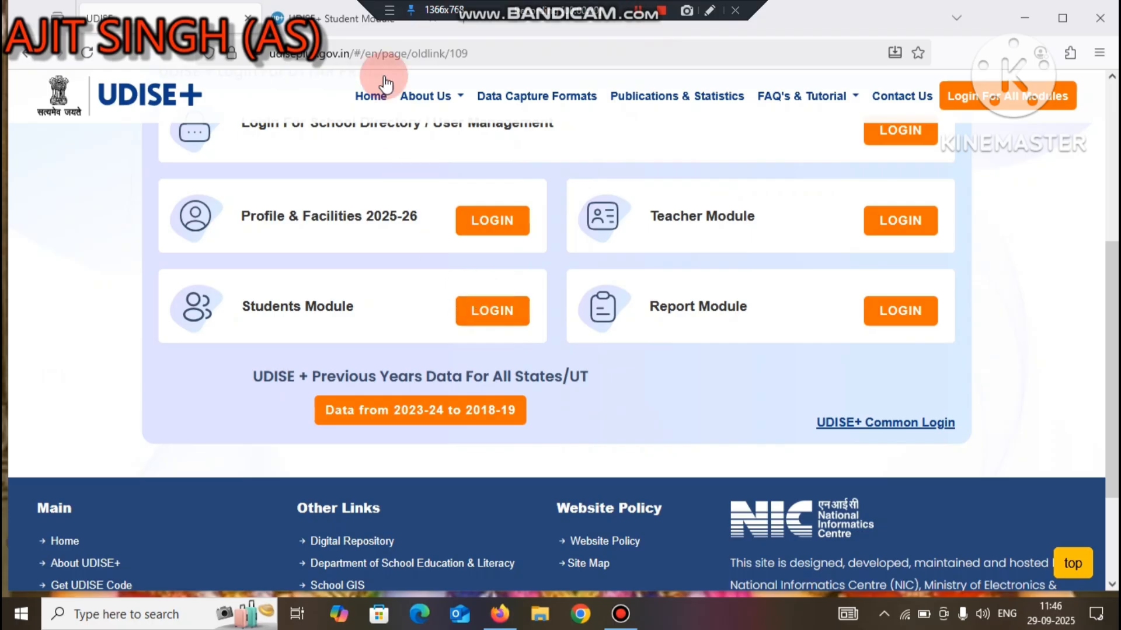
Switch to the already open Student Module and open the list of Dropbox Students.
left_click(334, 10)
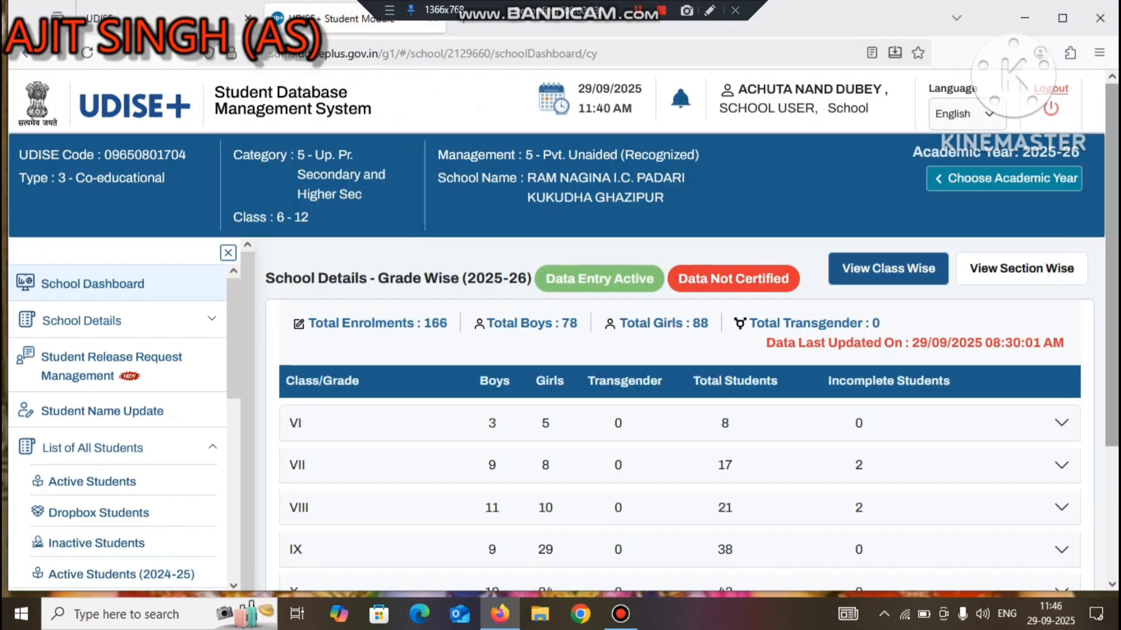
scroll(1112, 193, "down", 2)
scroll(1112, 234, "down", 1)
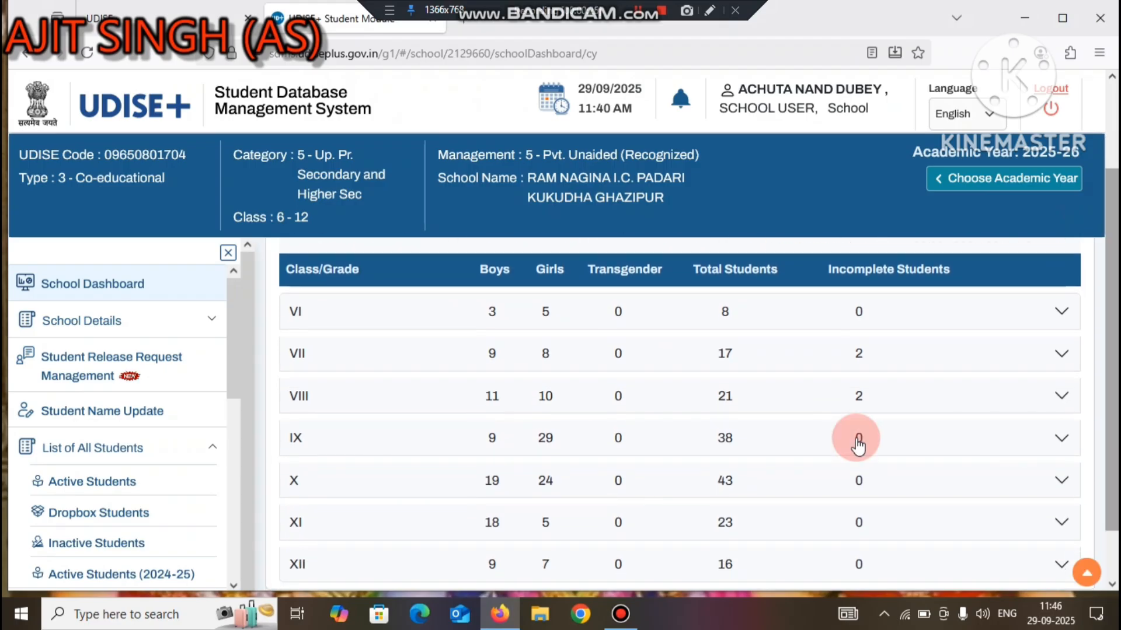
left_click(89, 449)
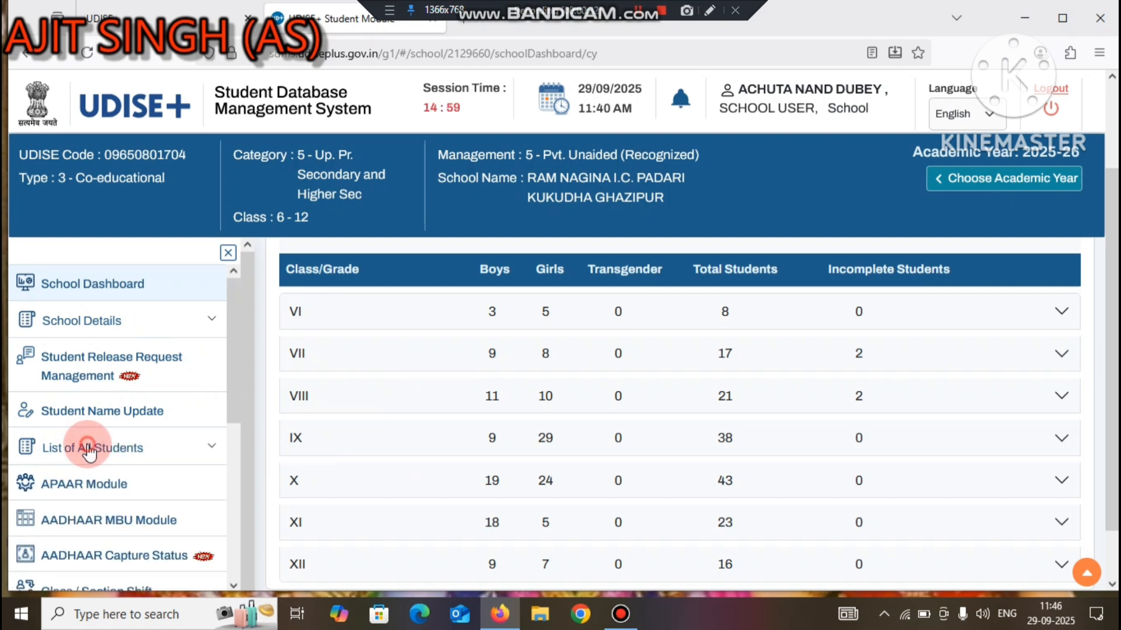
left_click(89, 450)
scroll(1114, 241, "down", 2)
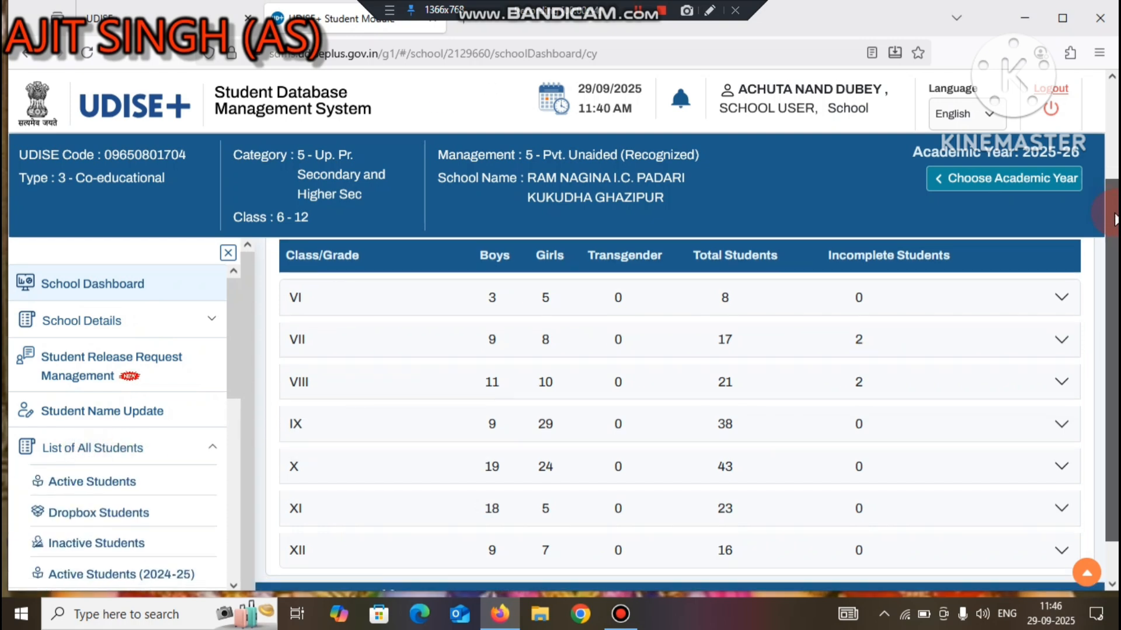
left_click_drag(231, 341, 237, 392)
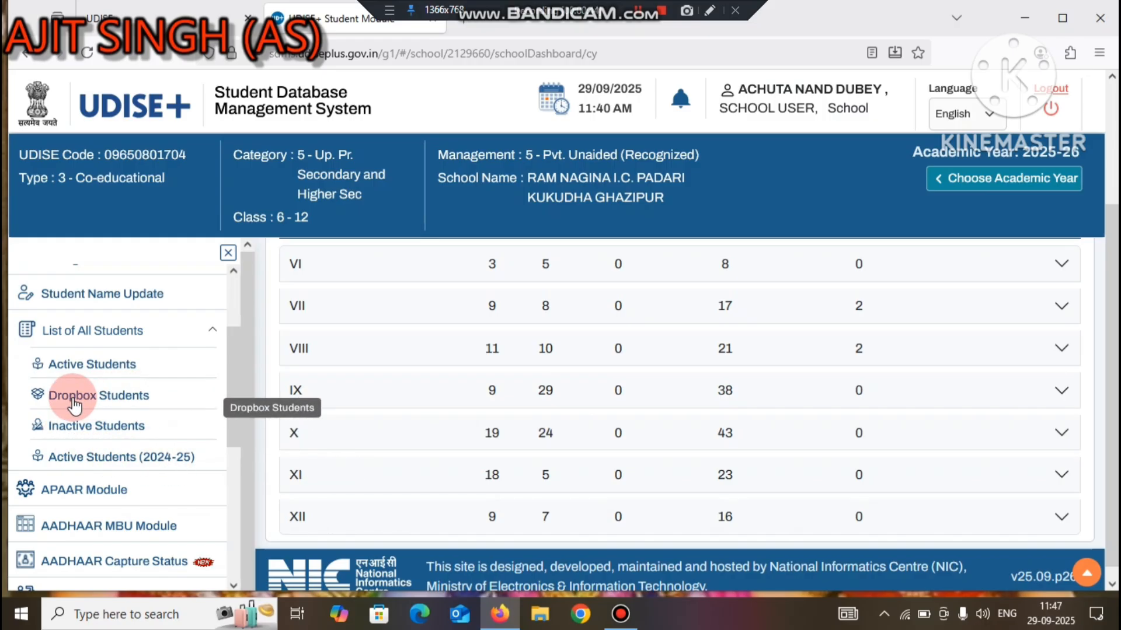
left_click(112, 398)
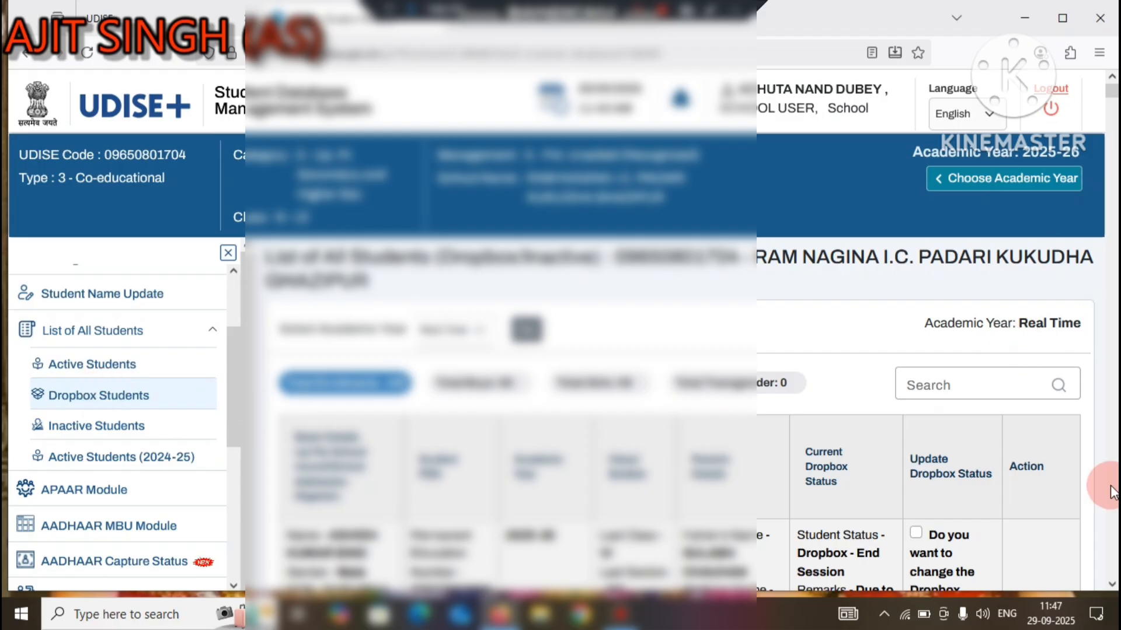
Examine the first listed student's current Dropbox status and its remarks.
left_click(1112, 584)
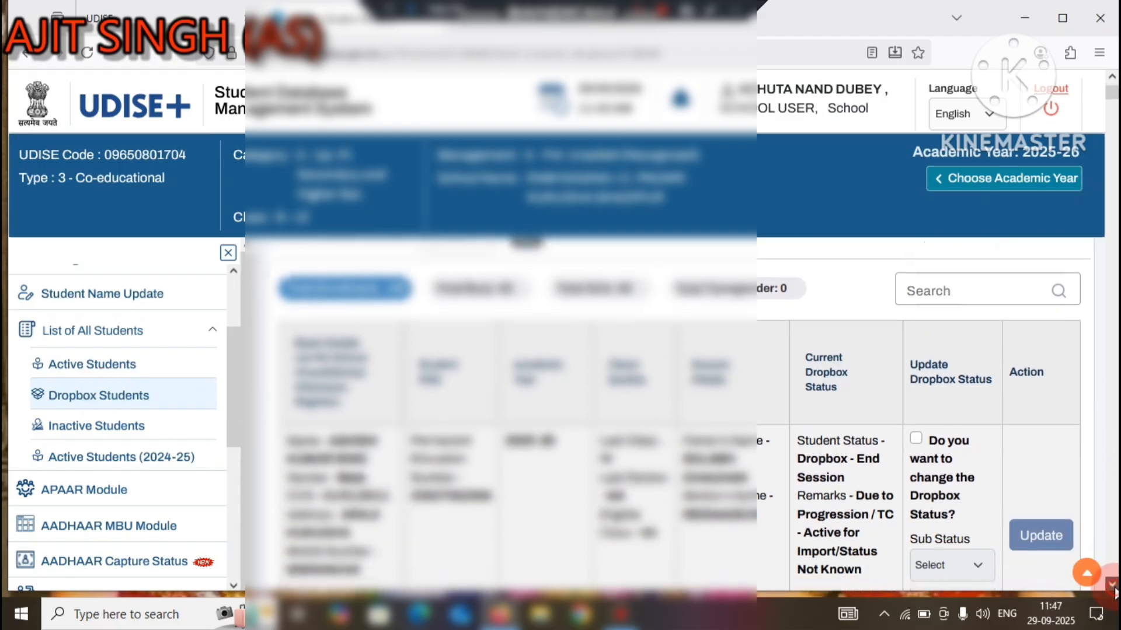
left_click(1111, 585)
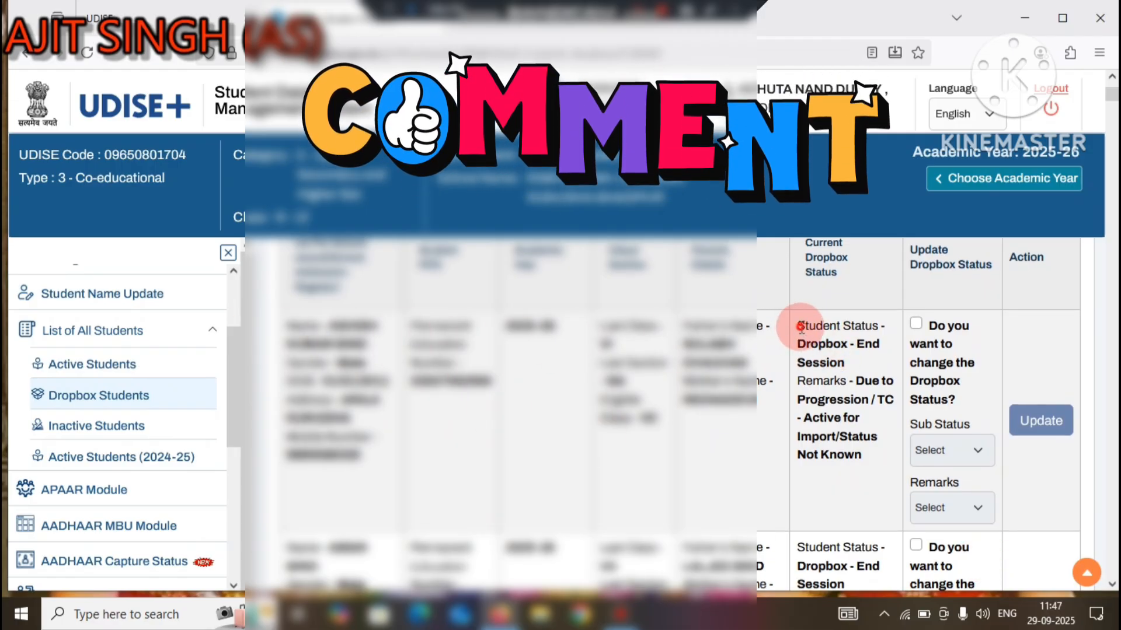
left_click_drag(799, 327, 888, 329)
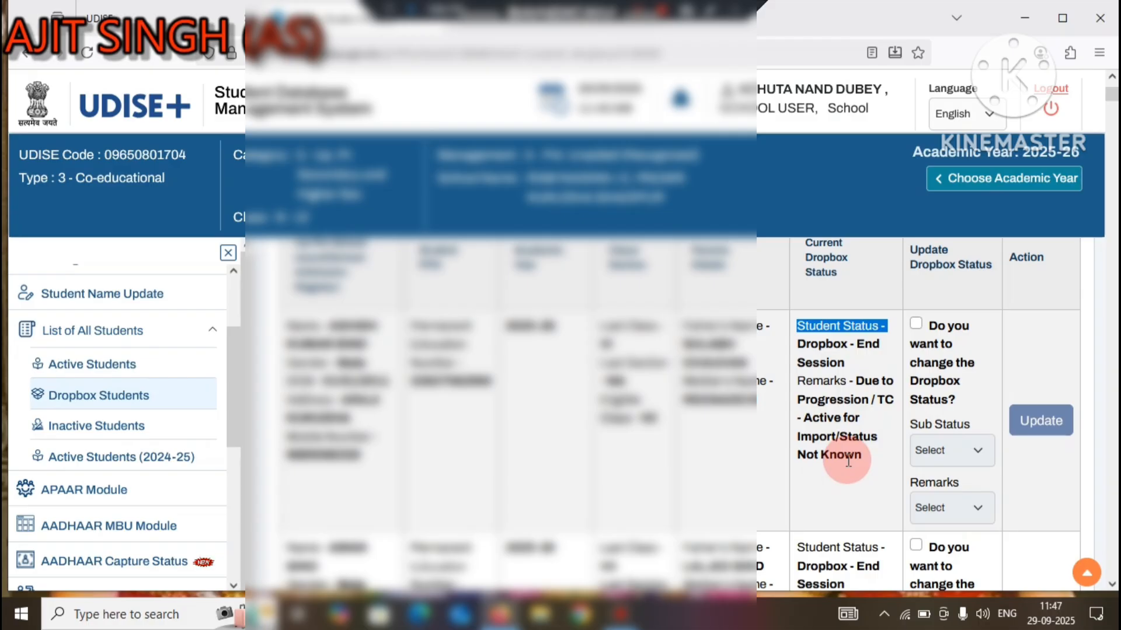
left_click(855, 380)
left_click_drag(856, 380, 870, 461)
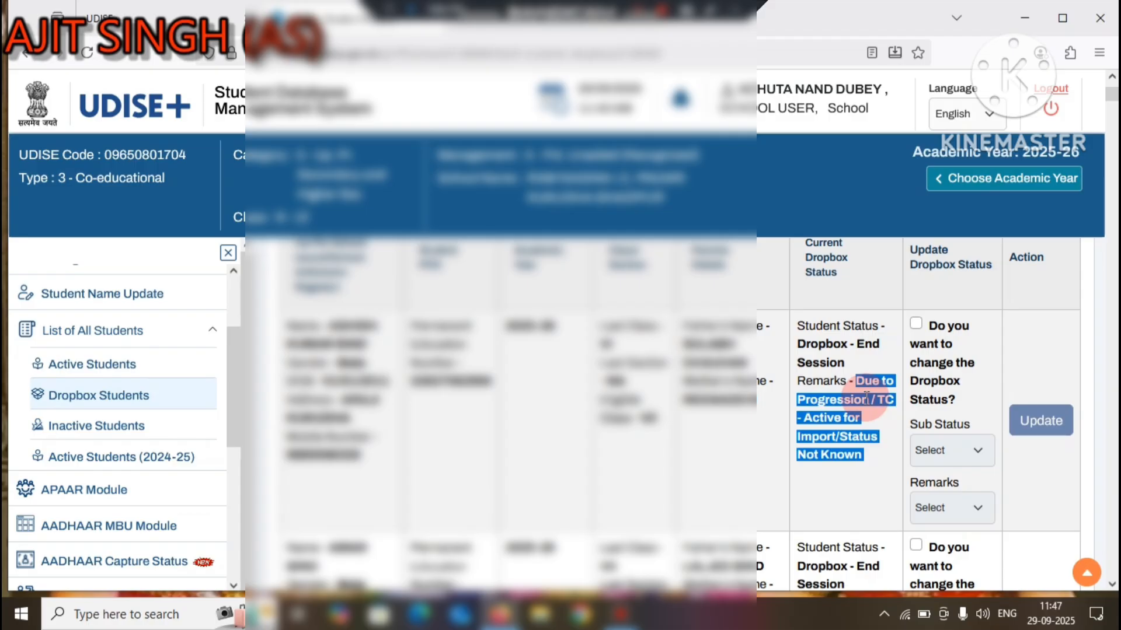
Enable the Dropbox status change for the first student, with sub status Deleted and remarks Duplicate Entry.
left_click(916, 325)
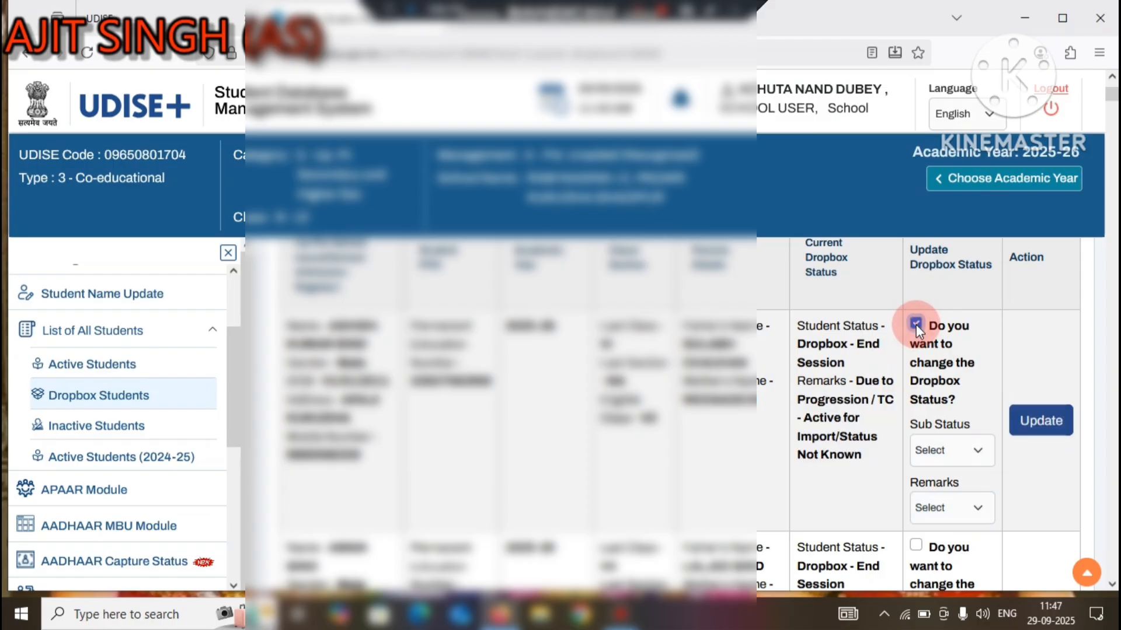
left_click(1065, 426)
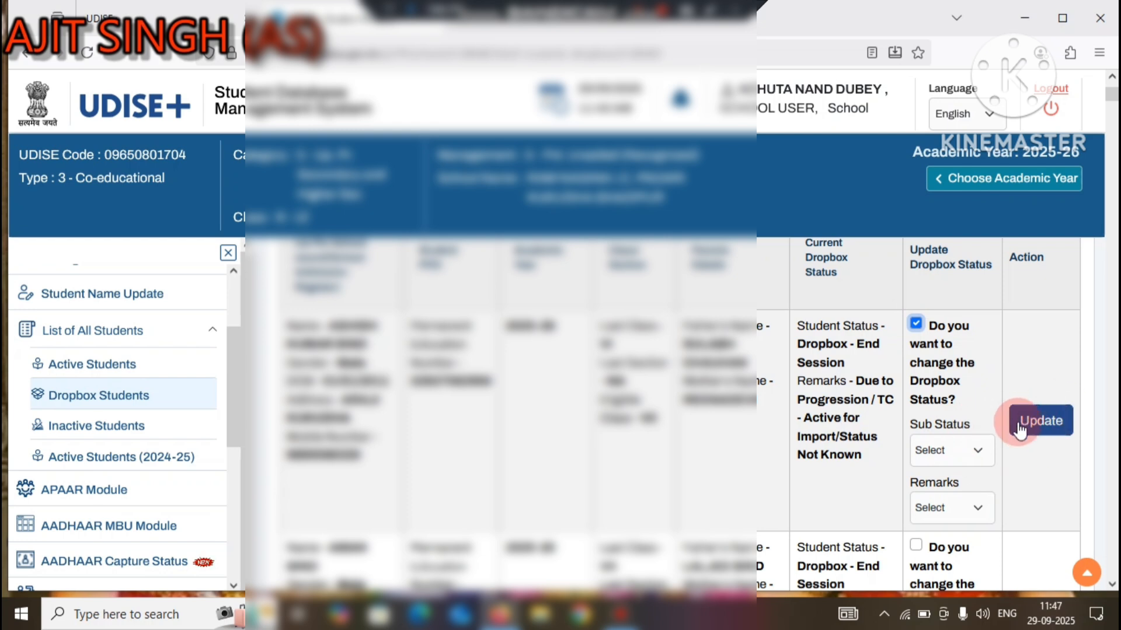
left_click(972, 451)
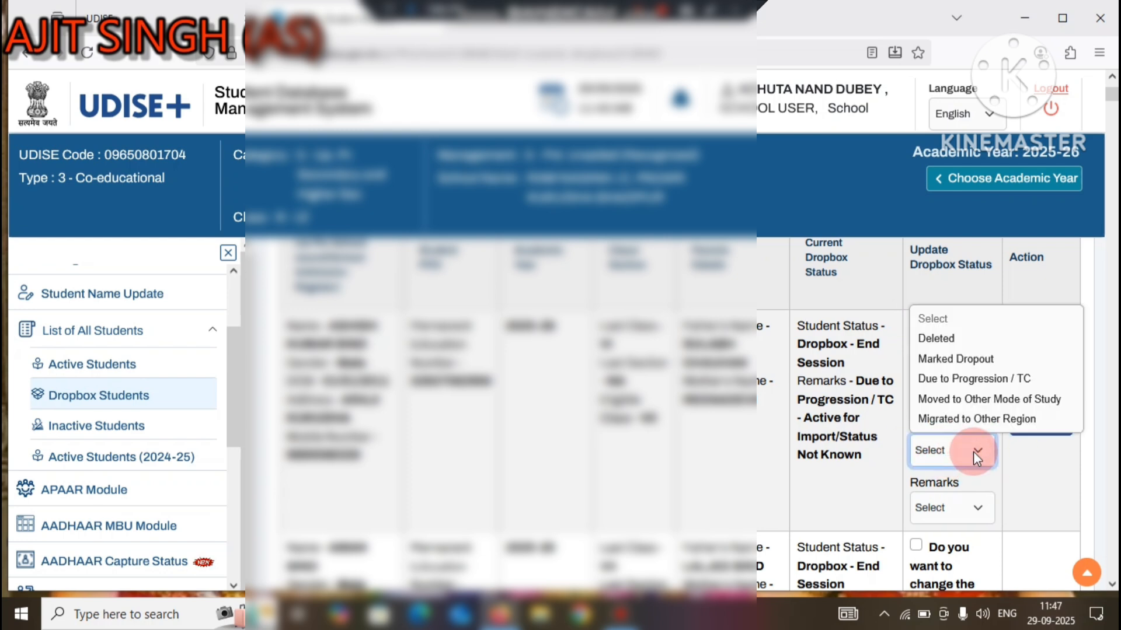
left_click(940, 341)
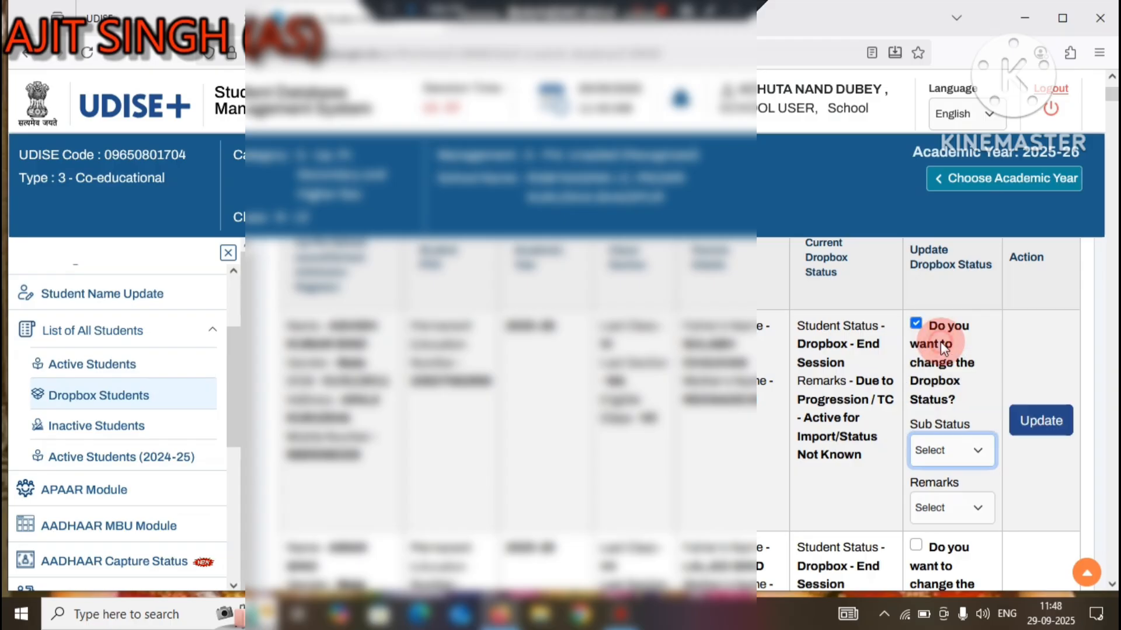
left_click(977, 507)
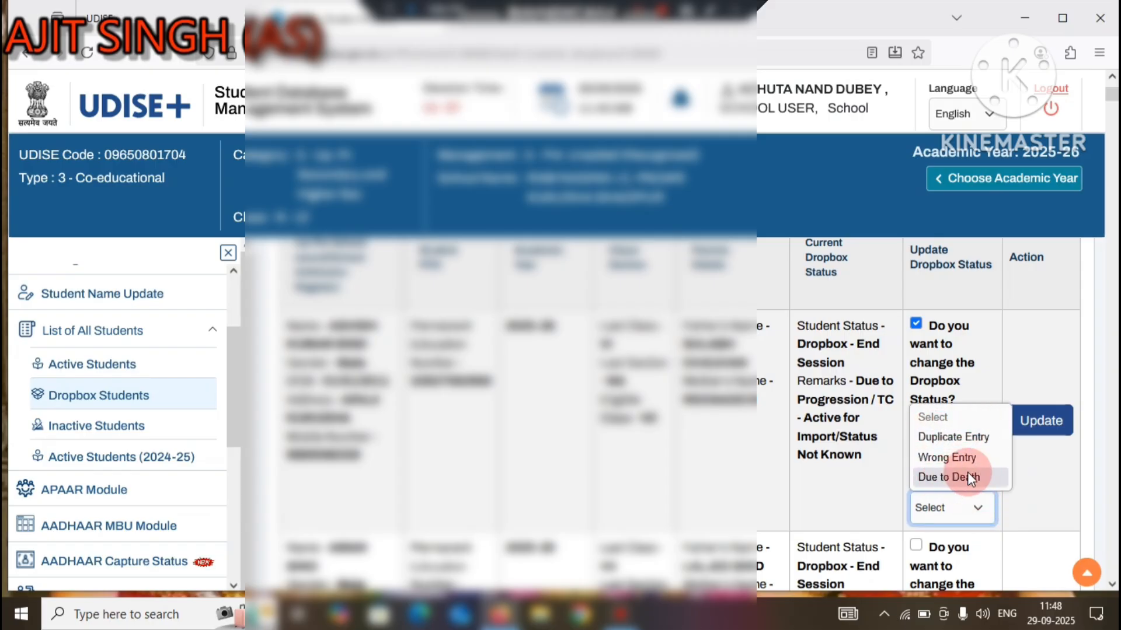
left_click(972, 436)
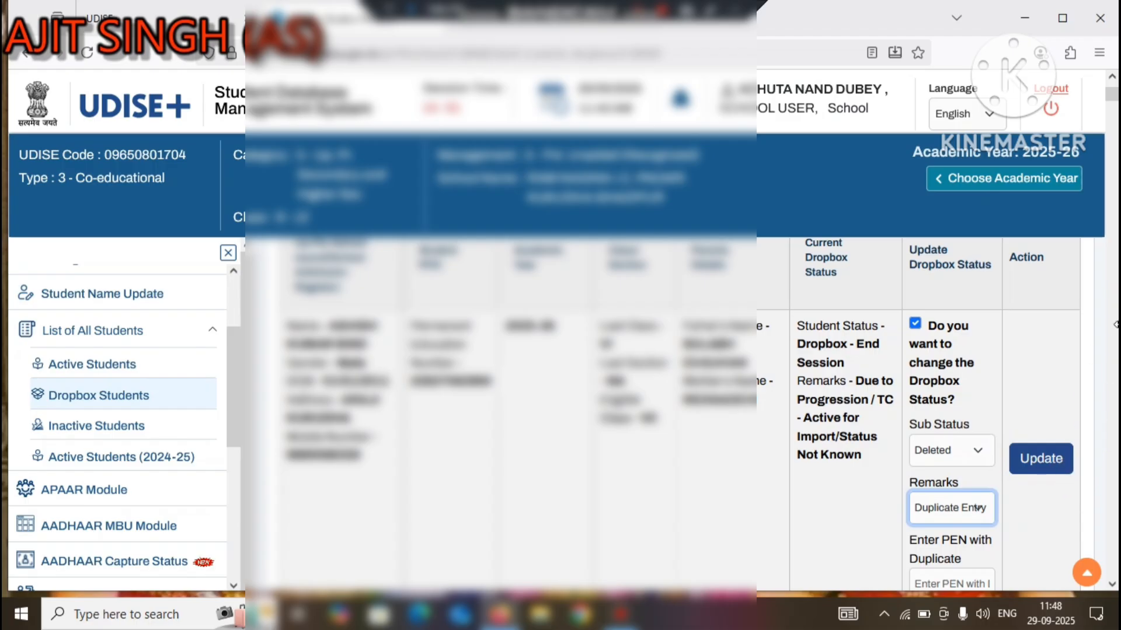
left_click(1112, 584)
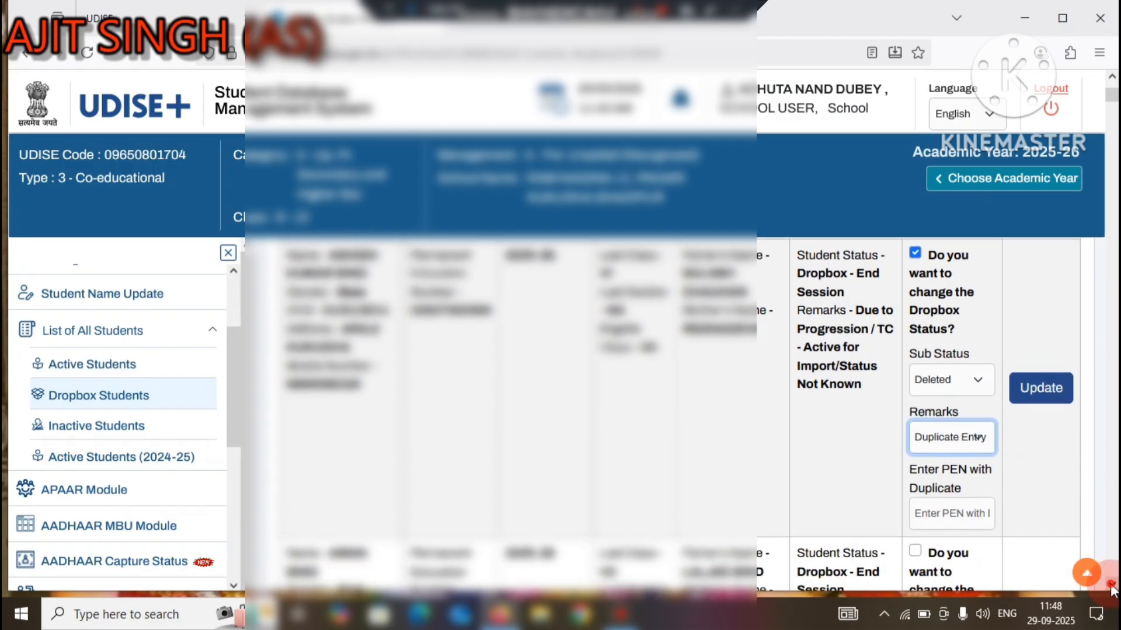
left_click(1111, 584)
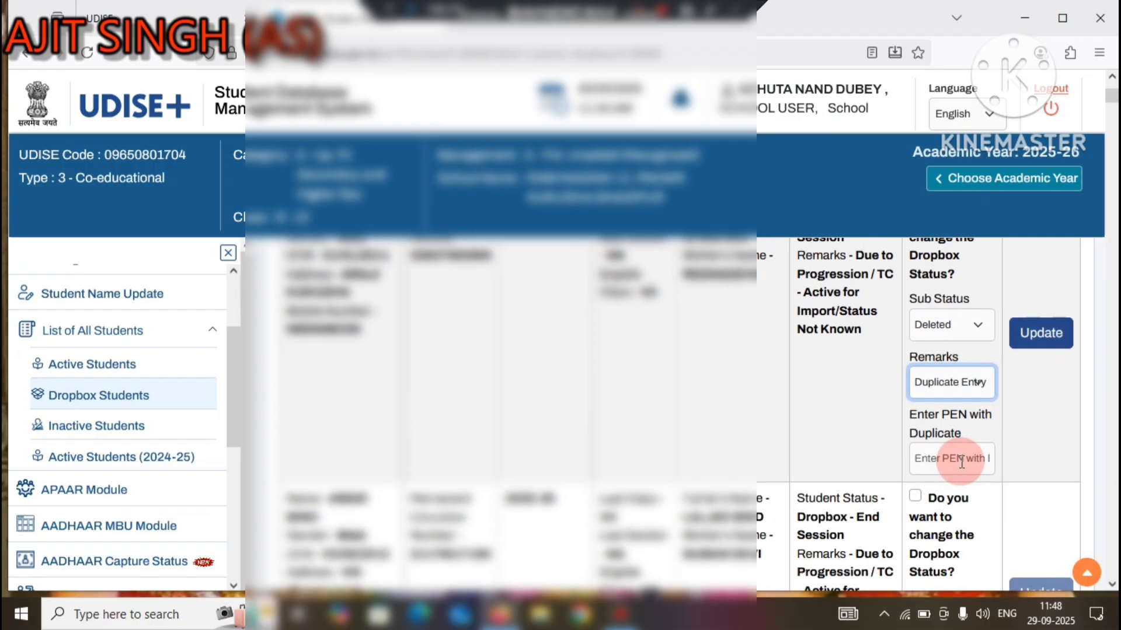
Set the first student's remarks to Wrong Entry.
left_click(954, 381)
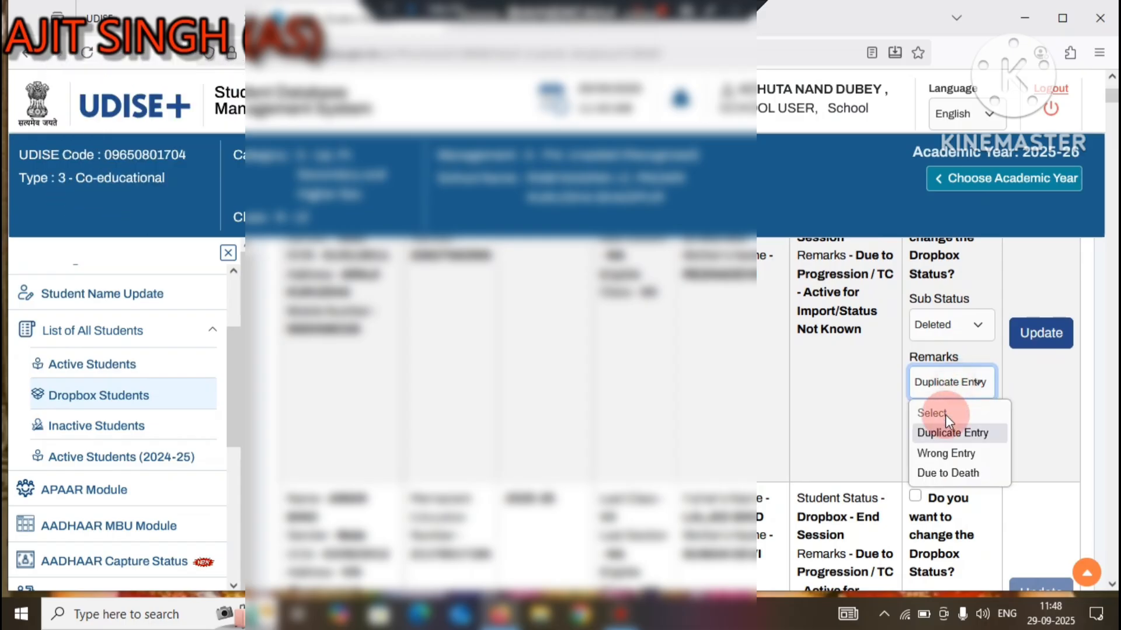
left_click(942, 450)
left_click(1052, 293)
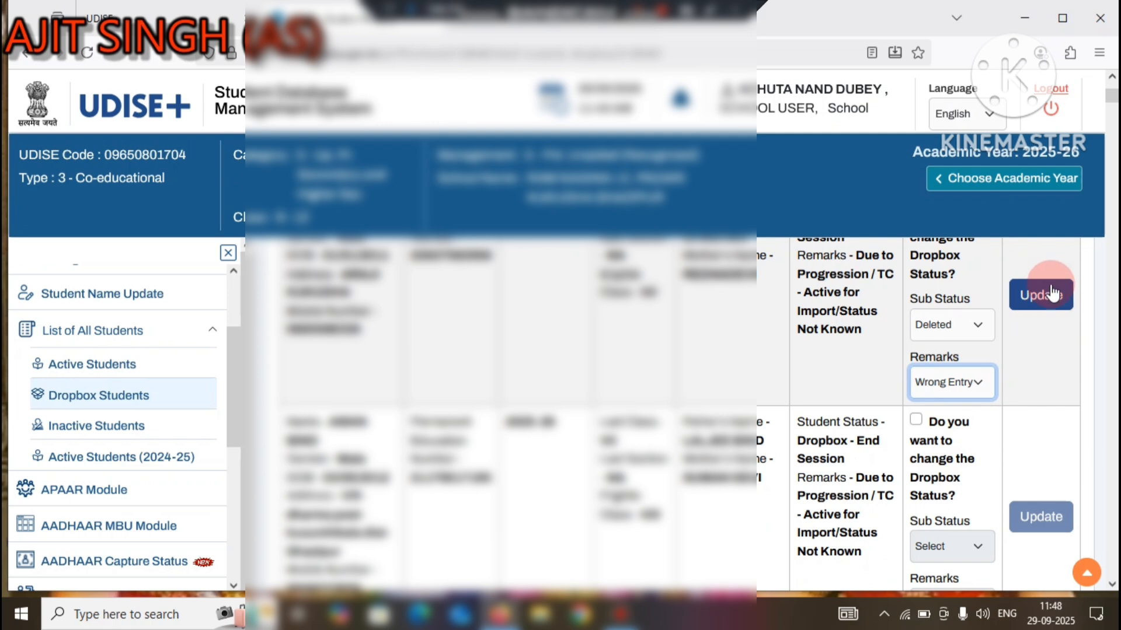
Set the remarks for the first student's Deleted sub status to Due to Death.
left_click(973, 377)
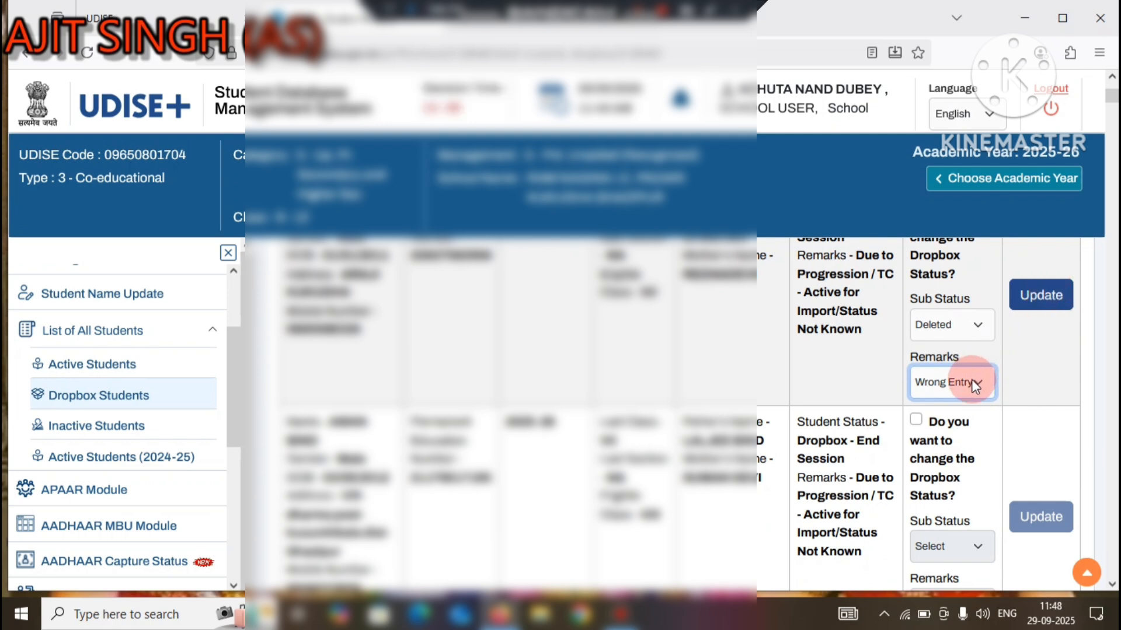
left_click(973, 384)
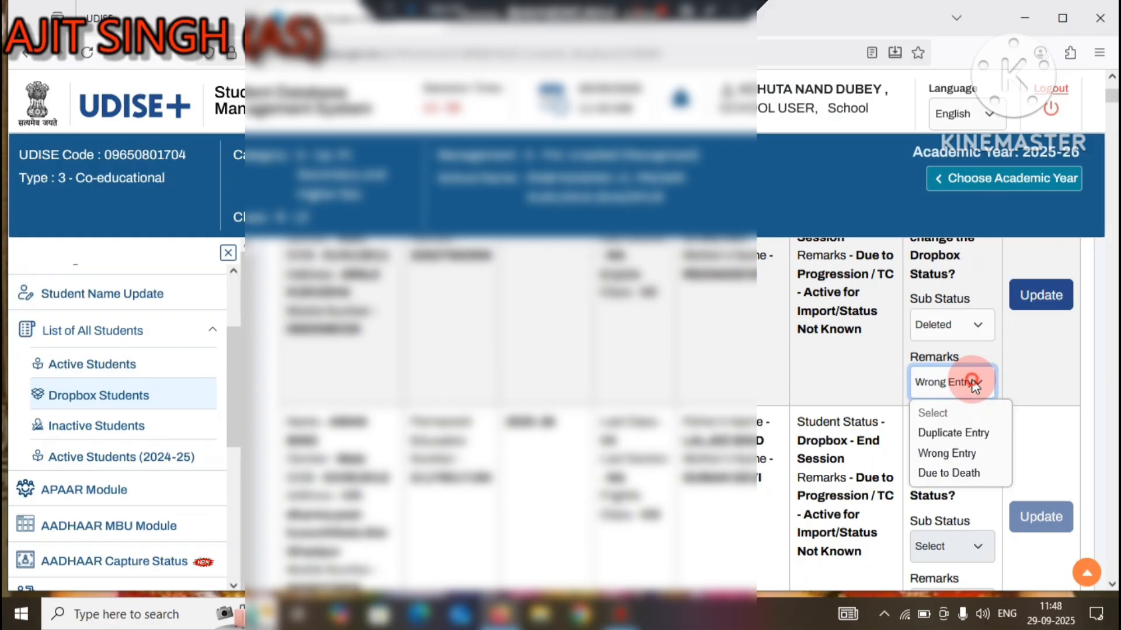
left_click(936, 473)
left_click(1038, 304)
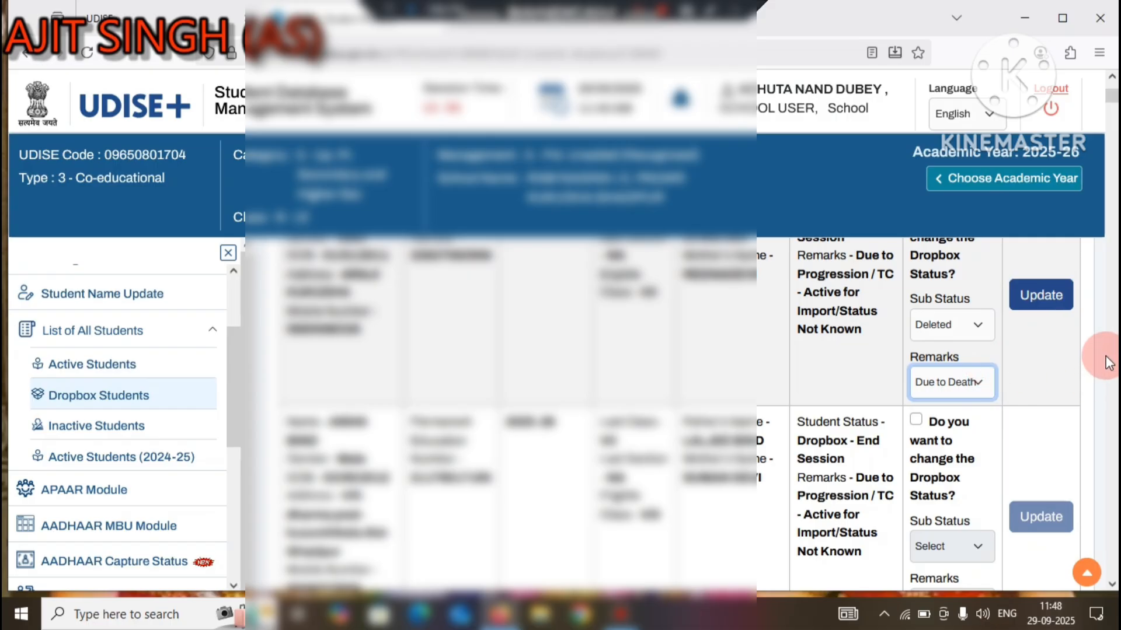
left_click(1041, 332)
Set the first student's sub status to Marked Dropout and review the remarks options offered for it.
scroll(1042, 332, "up", 1)
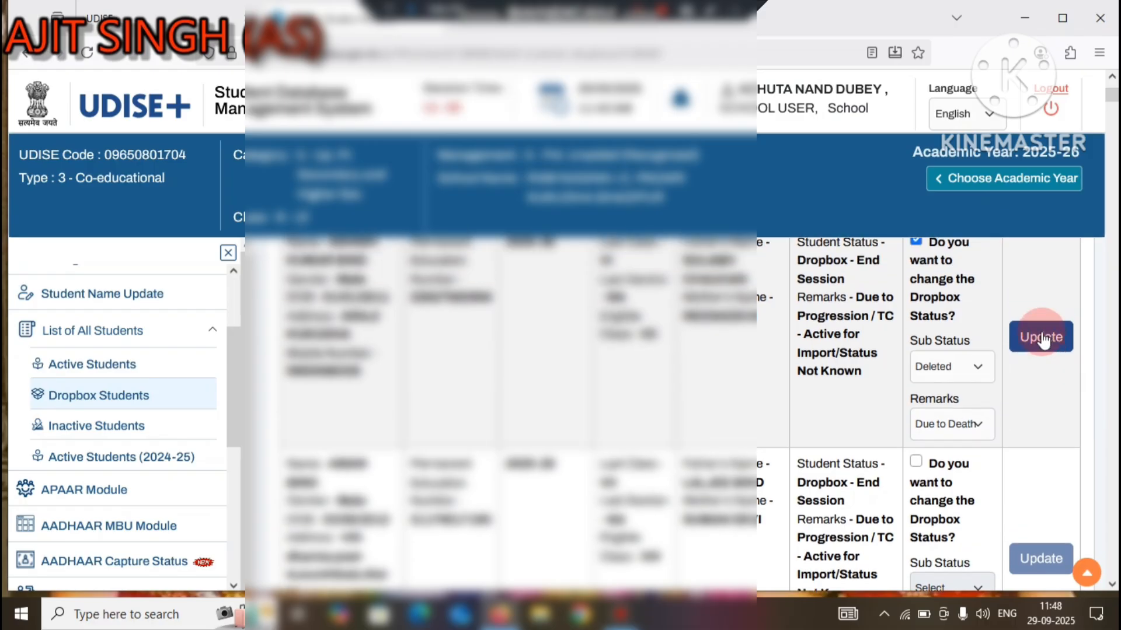
scroll(1042, 332, "up", 1)
left_click(949, 412)
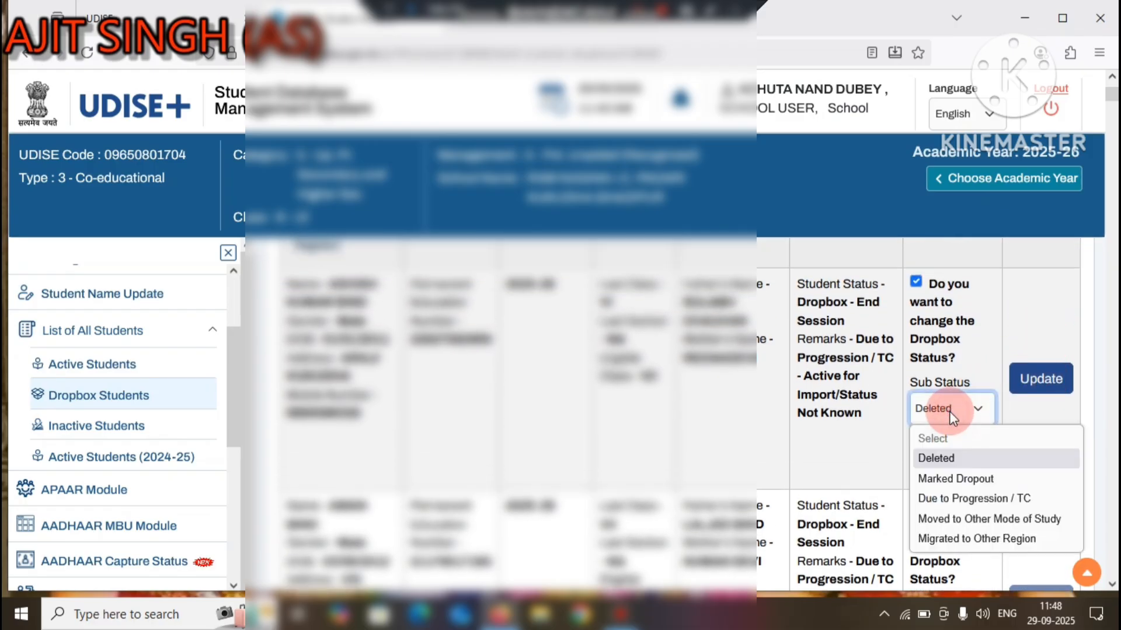
left_click(968, 480)
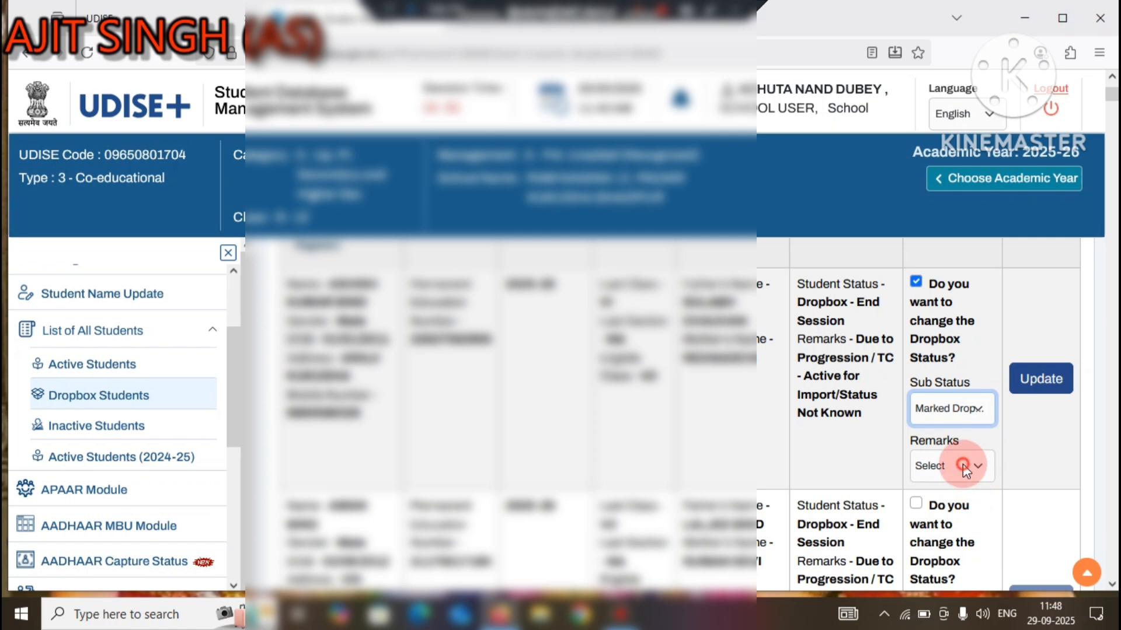
left_click(961, 465)
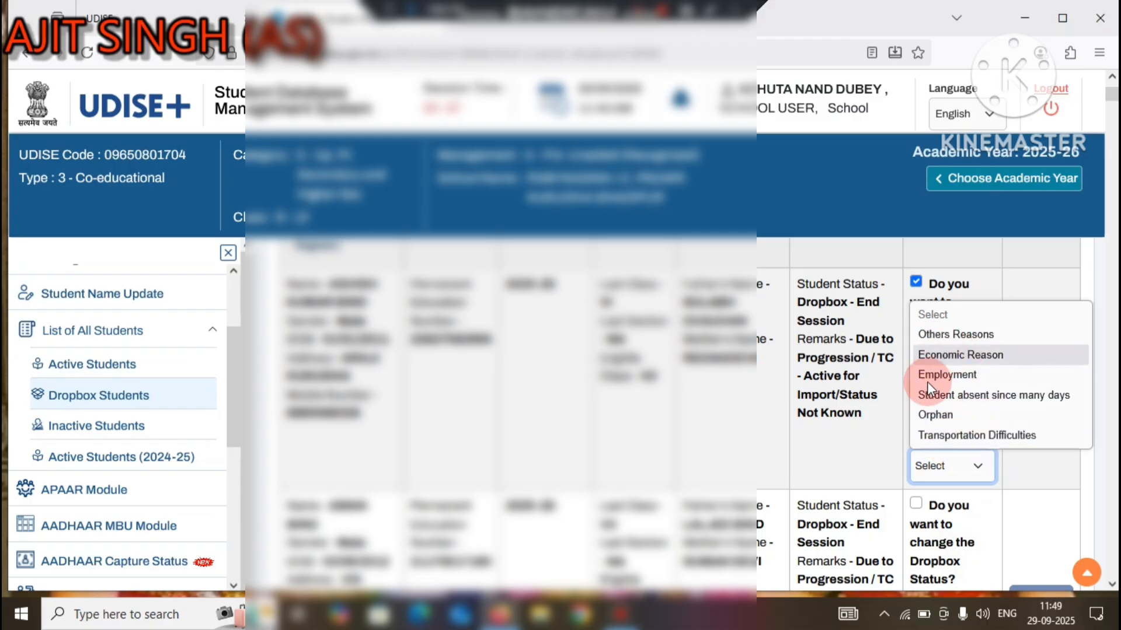
left_click(885, 455)
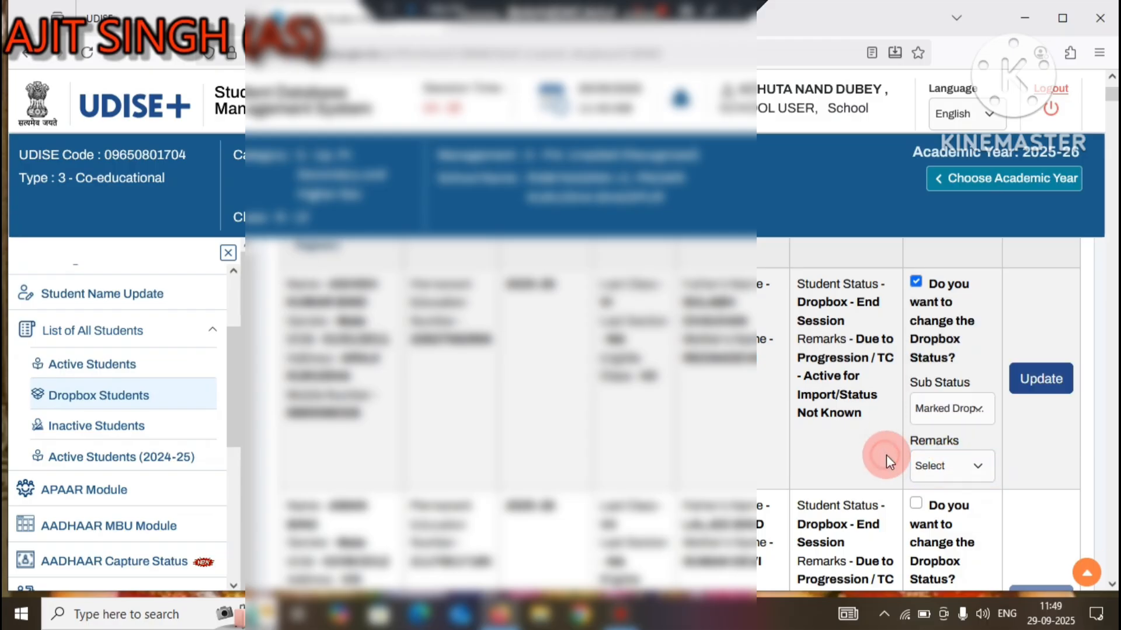
Set the first student's sub status to Moved to Other Mode of Study and check its available remarks.
left_click(963, 411)
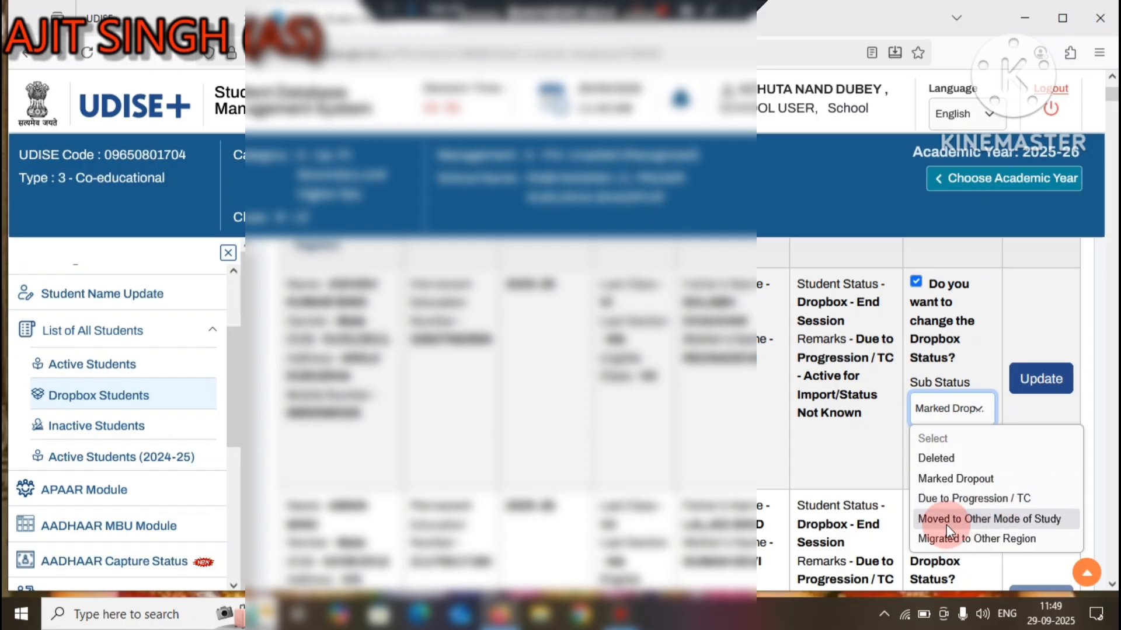
left_click(1008, 518)
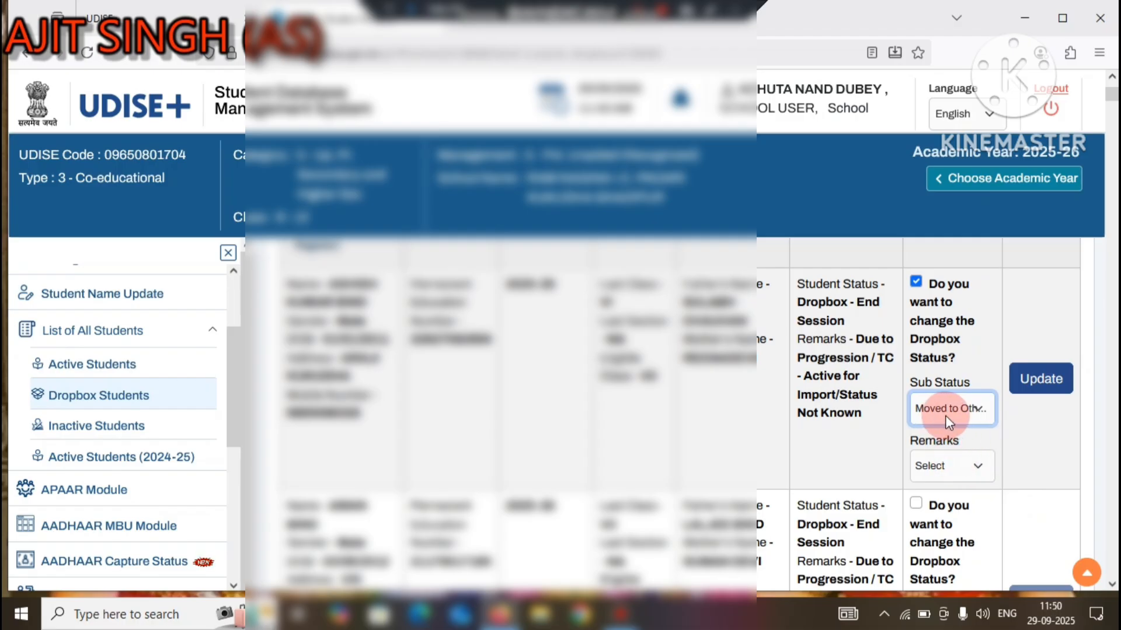
left_click(976, 464)
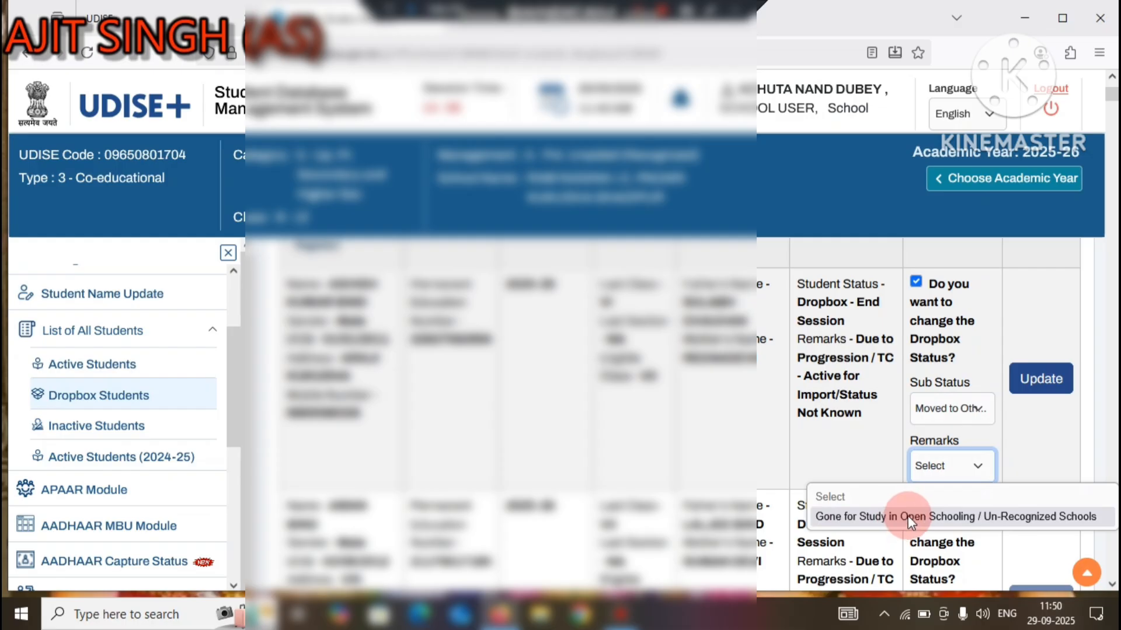
Set the first student's sub status to Migrated to Other Region and review its remarks options.
left_click(958, 409)
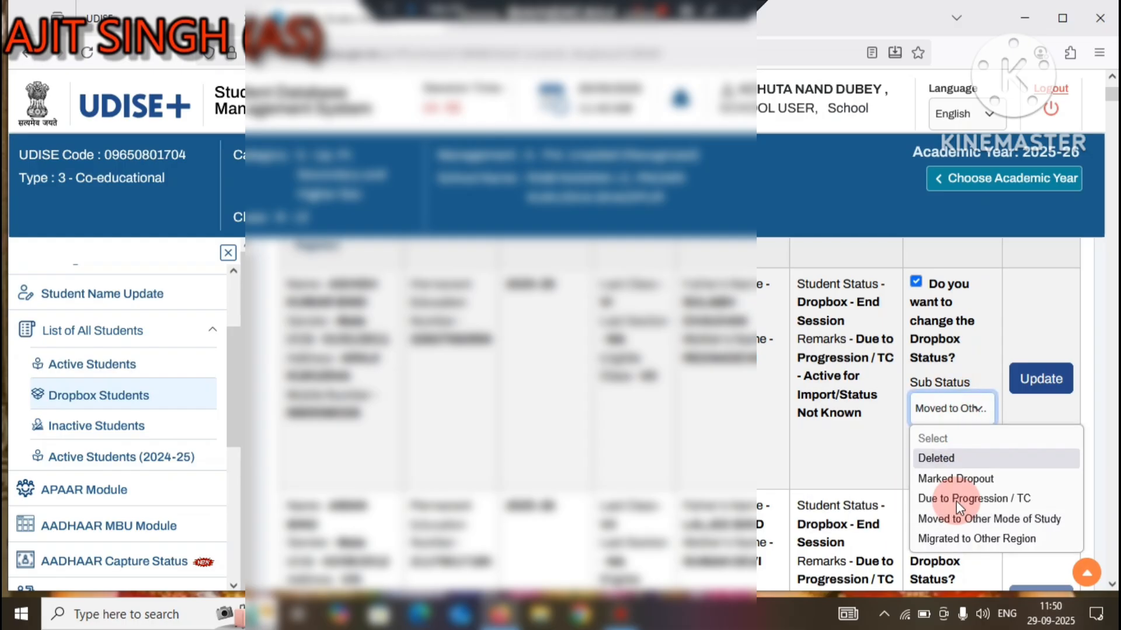
left_click(975, 539)
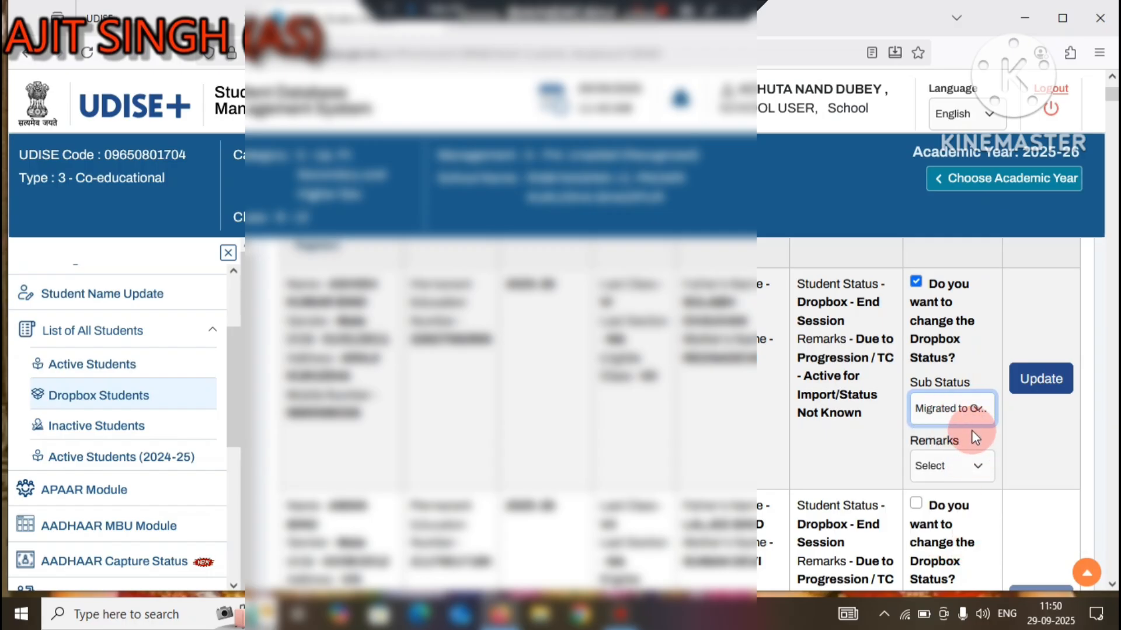
left_click(976, 465)
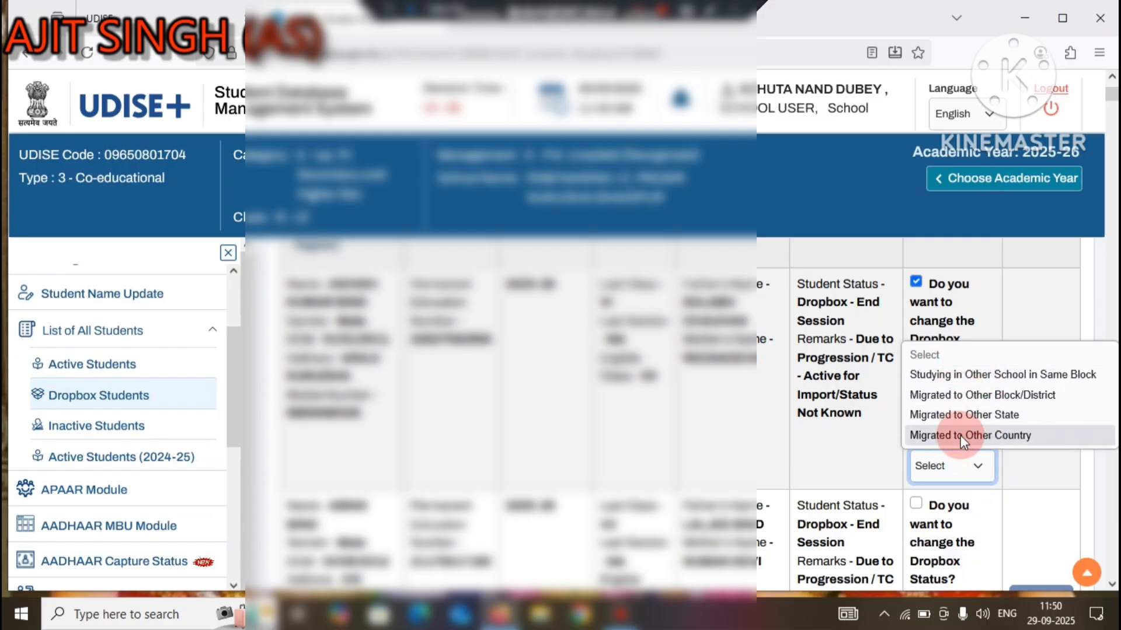
left_click(927, 416)
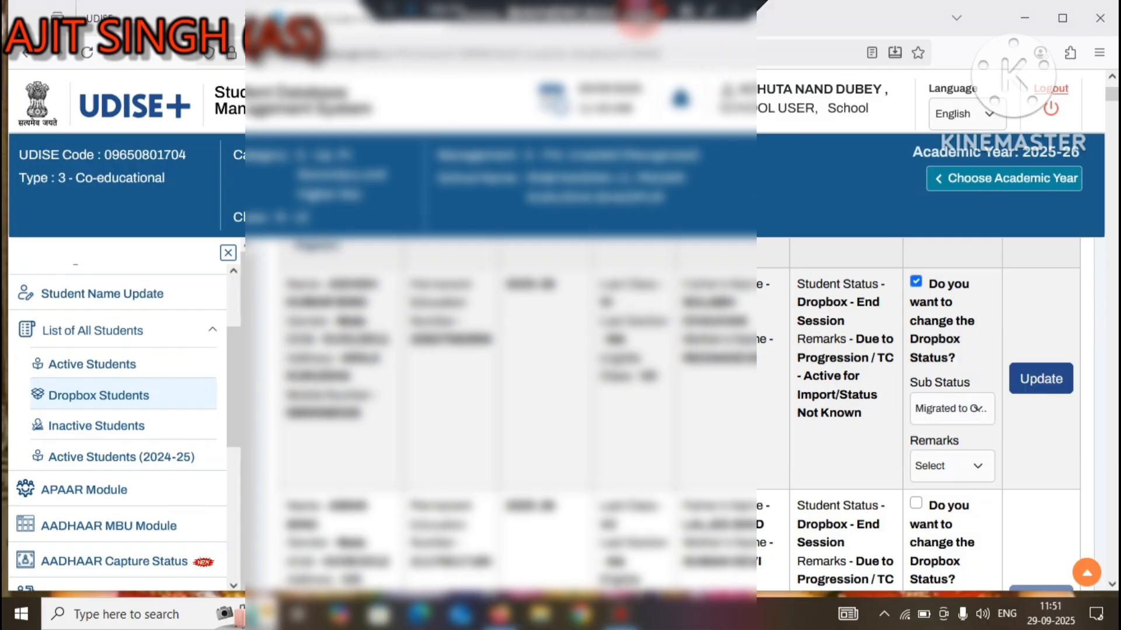
left_click(976, 467)
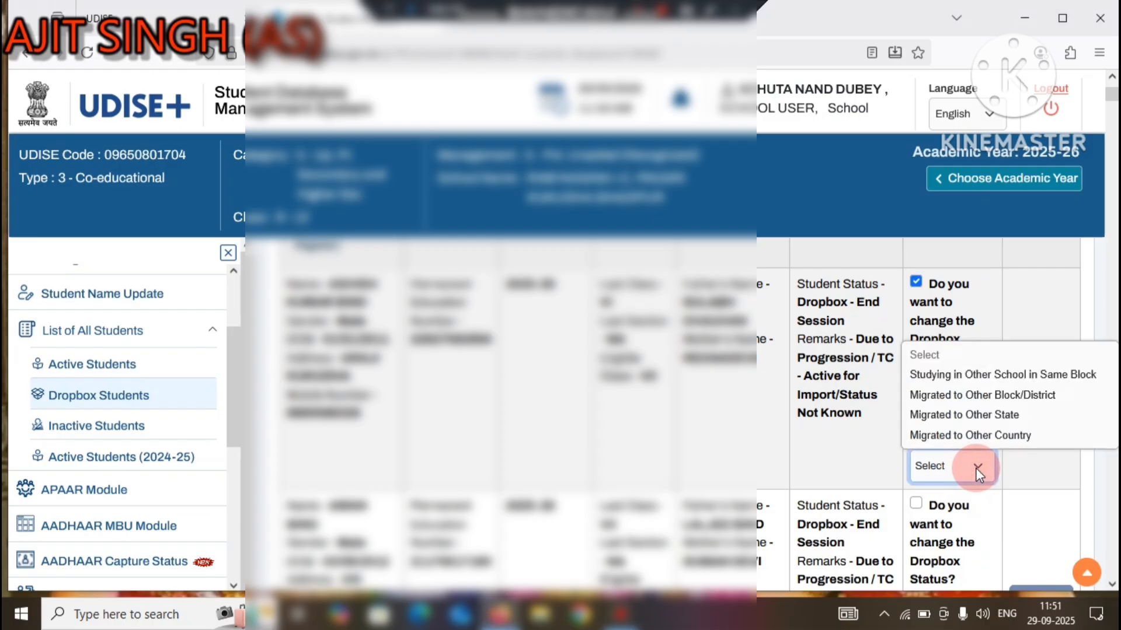
left_click(881, 464)
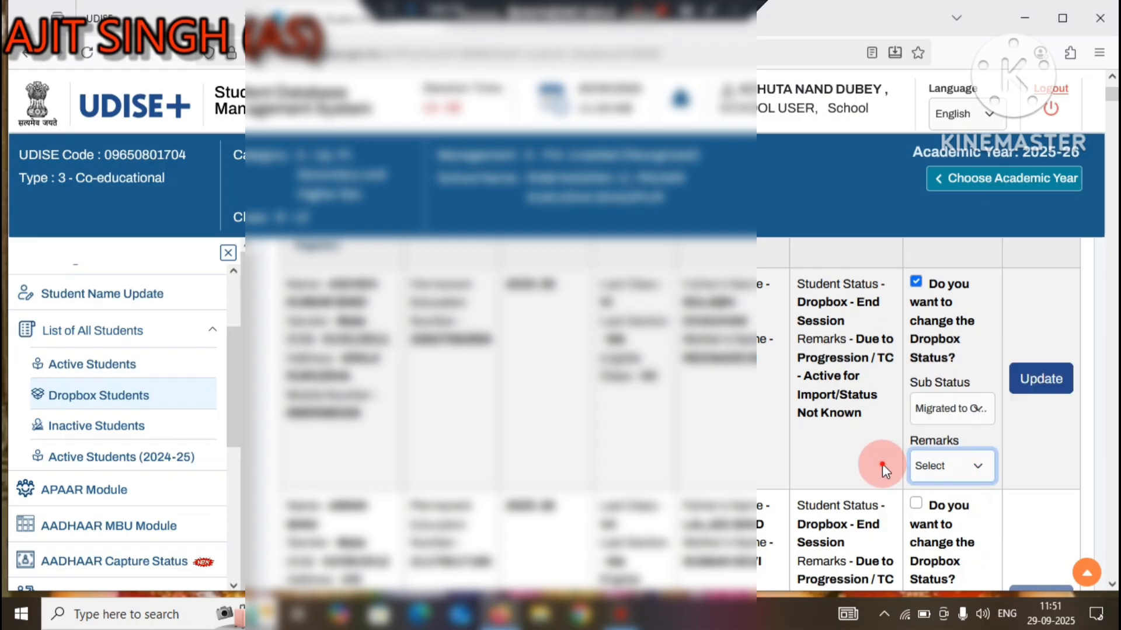
Open the sub status choices for the first student.
left_click(934, 408)
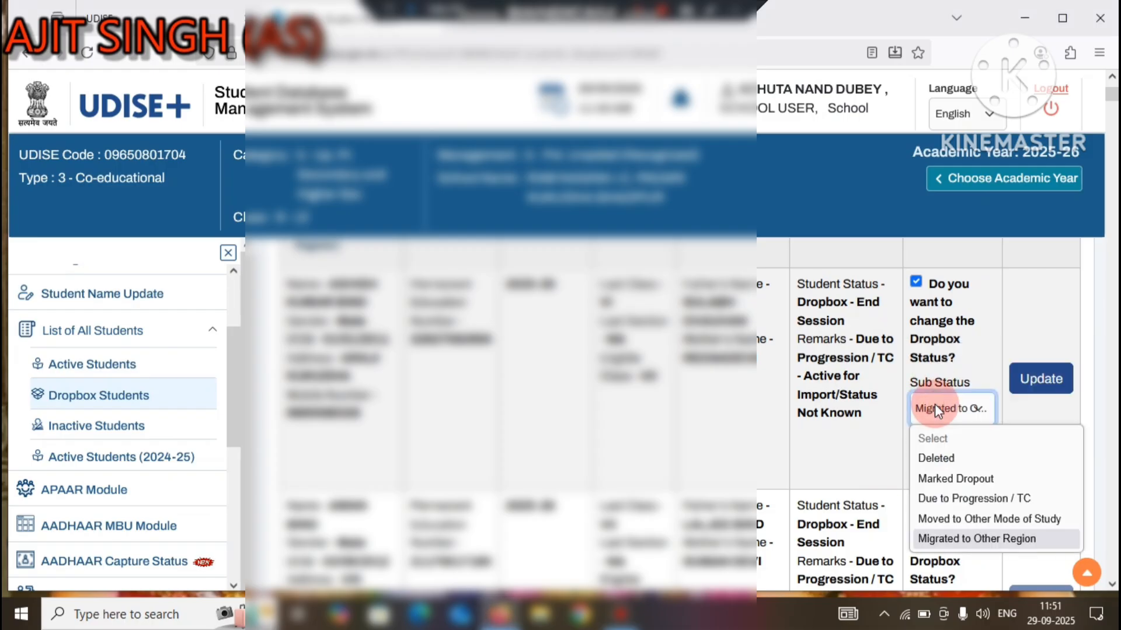